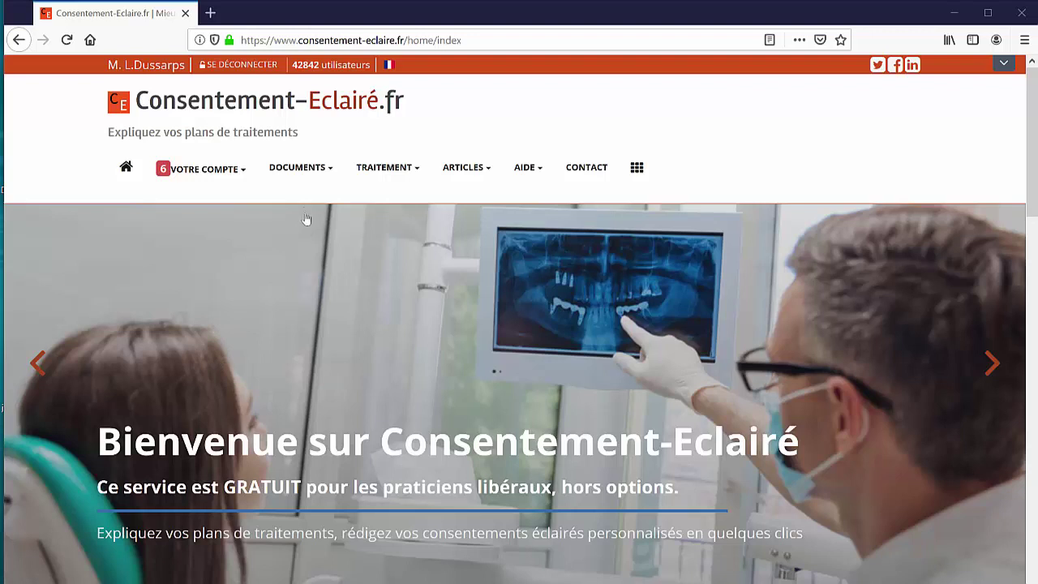
Start drafting a new informed consent of the type "Consentement éclairé chirurgie buccale".
click(308, 172)
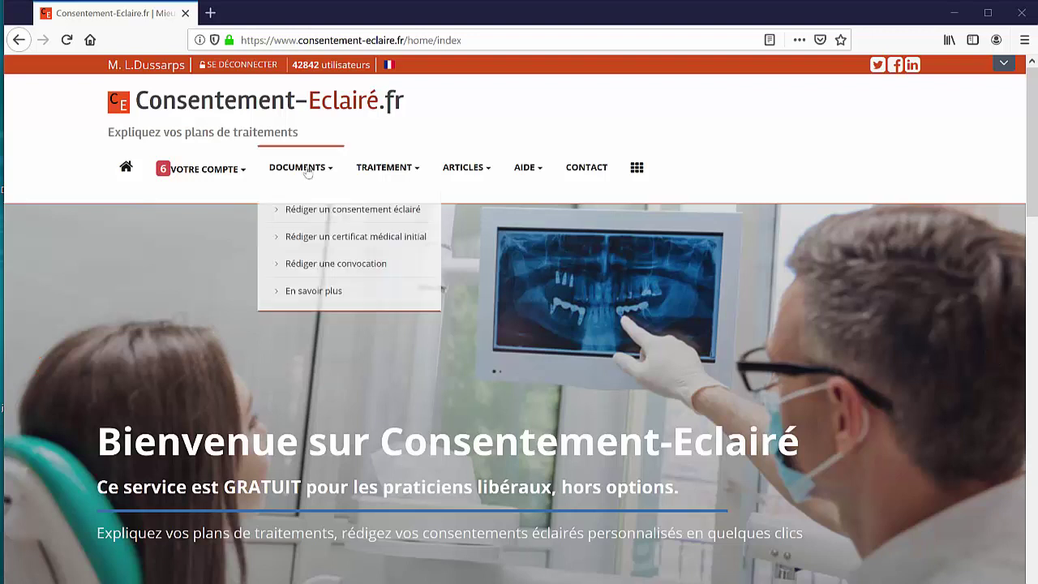
click(321, 213)
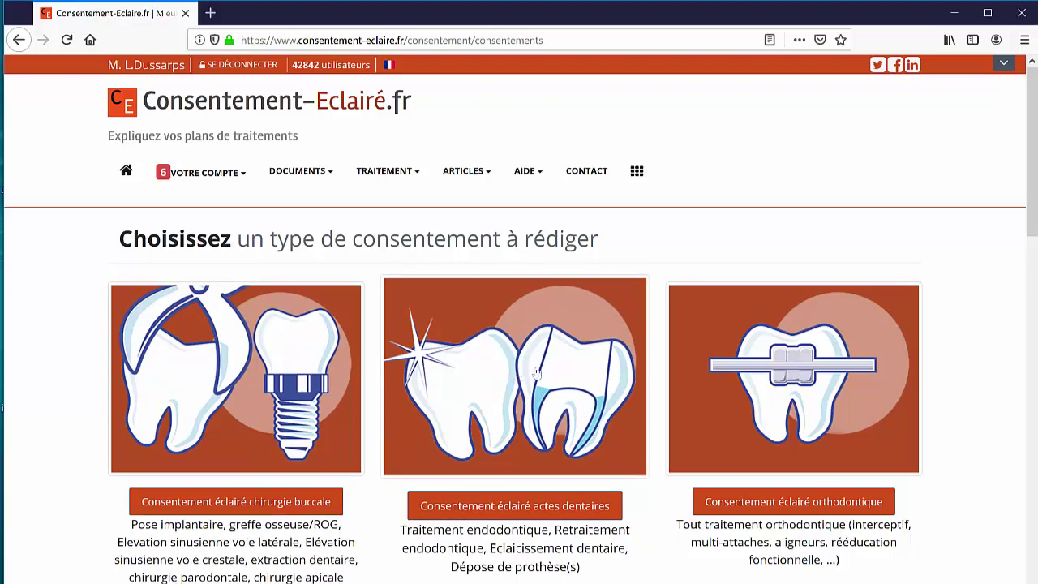
click(189, 353)
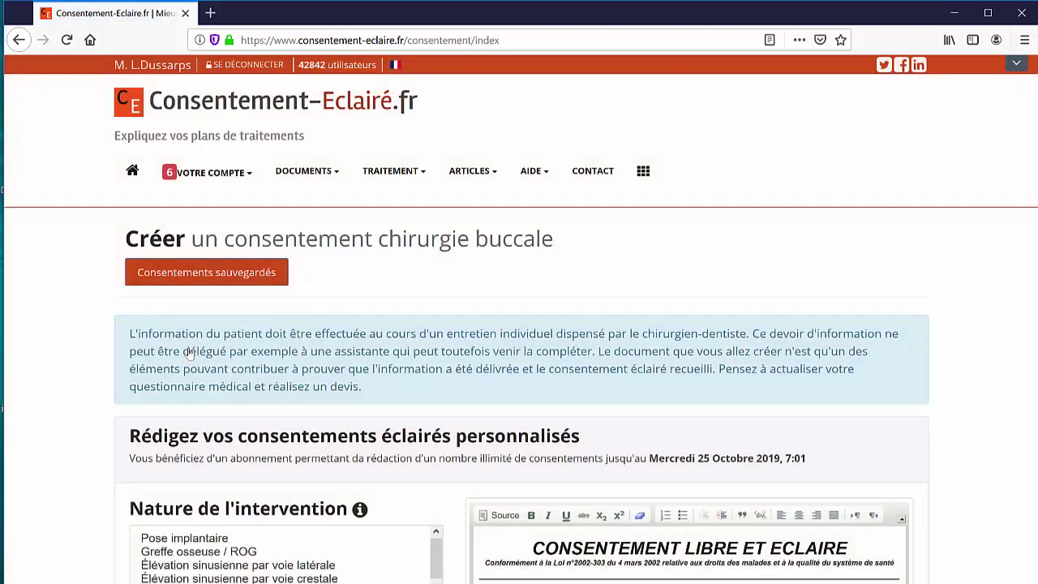
Select both "Pose implantaire" and "Élévation sinusienne par voie crestale" as the nature of the intervention.
scroll(189, 353, down, 5)
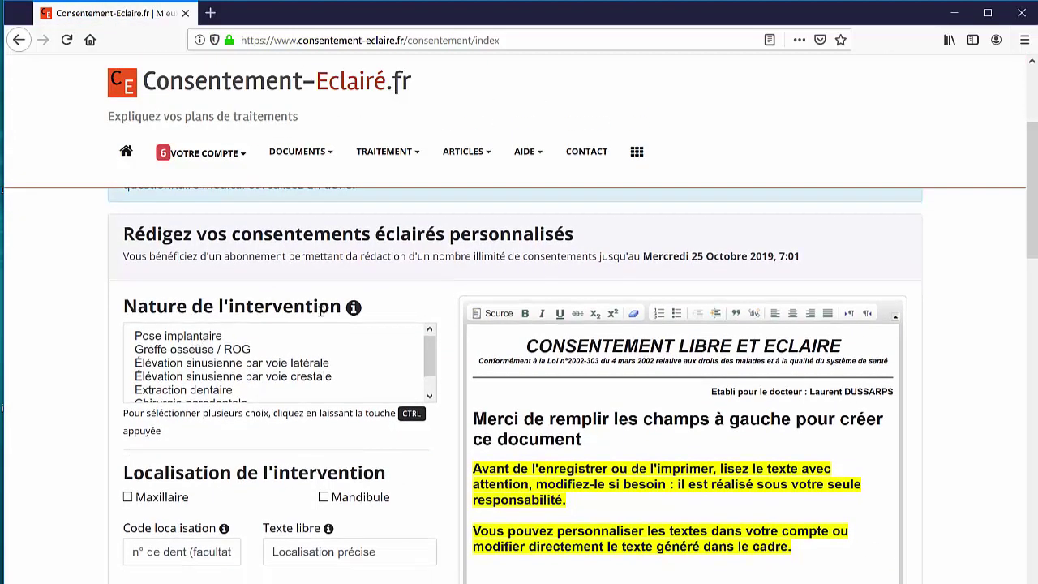
click(206, 339)
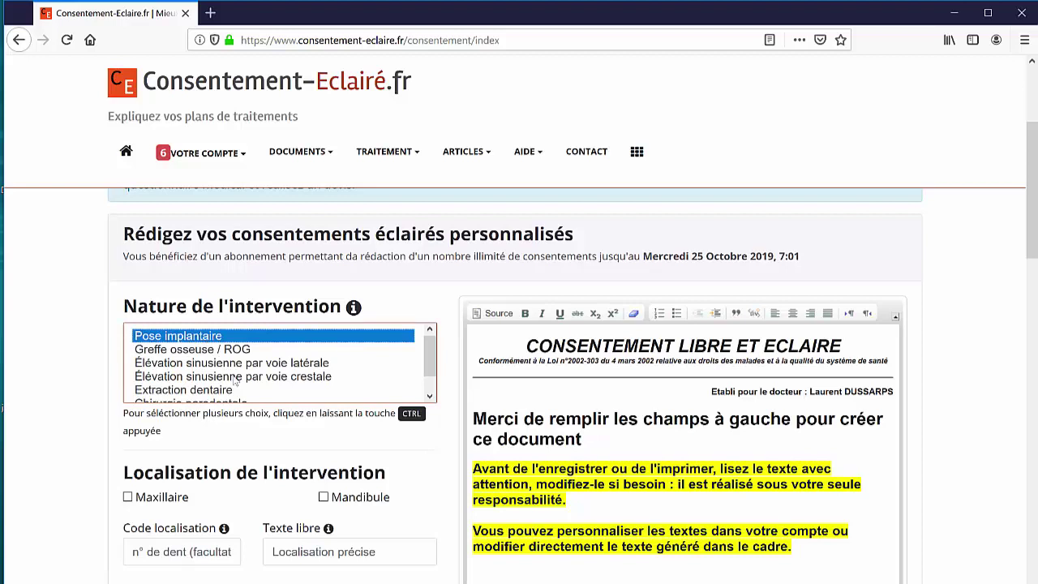
ctrl+click(233, 377)
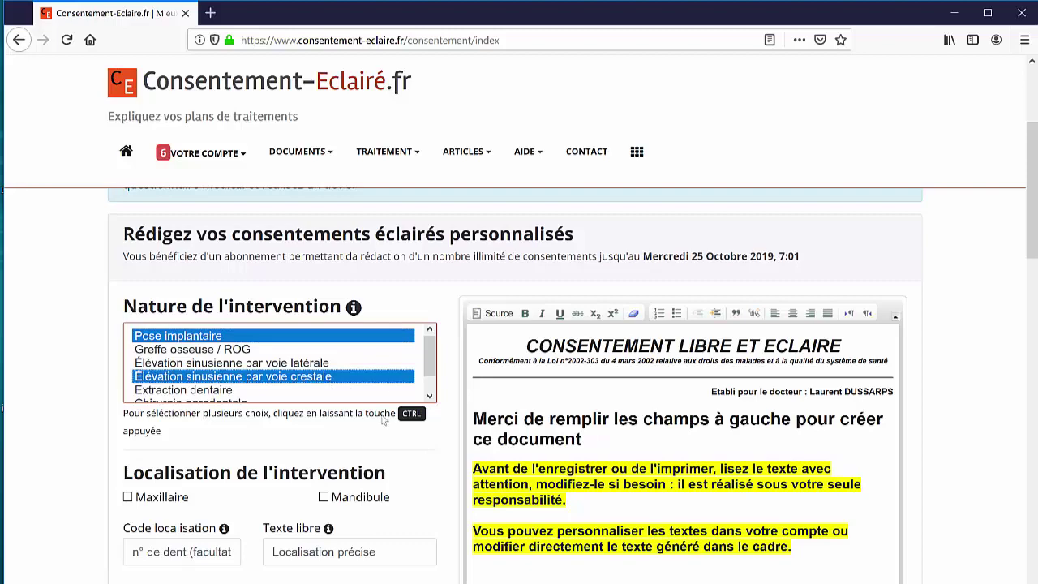
Set the intervention's location to Maxillaire with the localisation code 16;17.
click(128, 497)
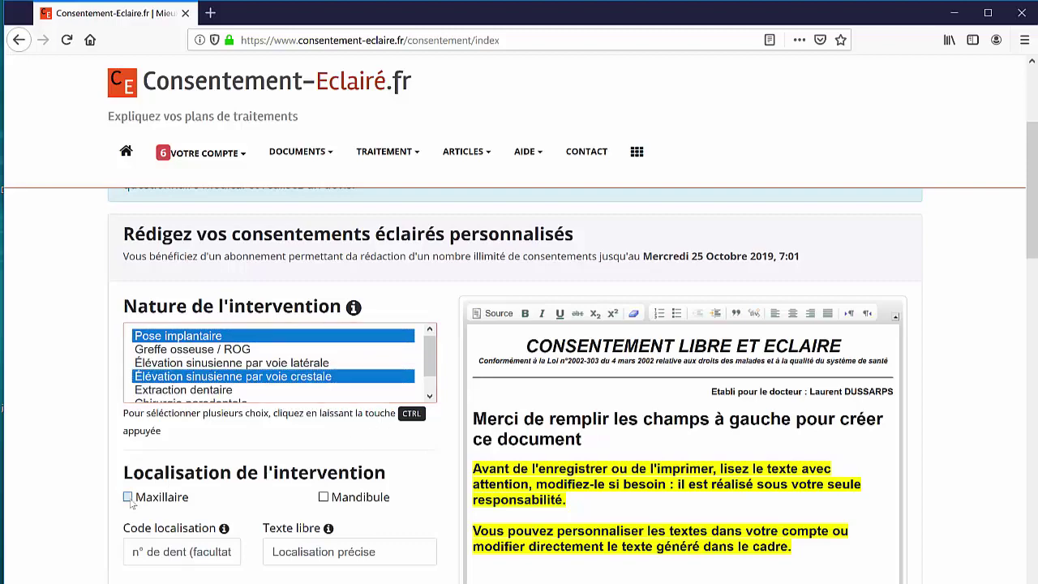
scroll(128, 497, down, 3)
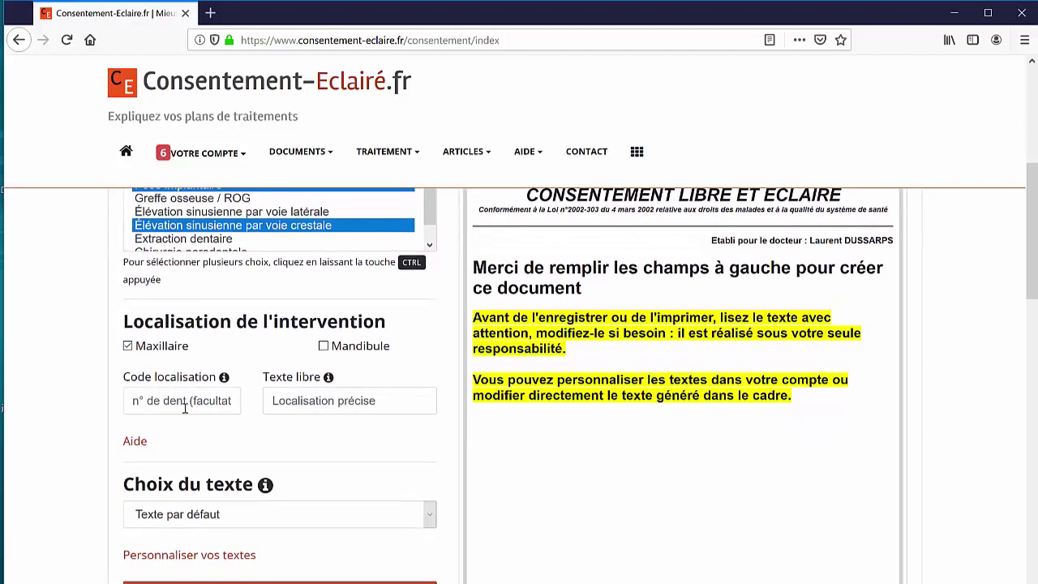
click(189, 401)
text(1)
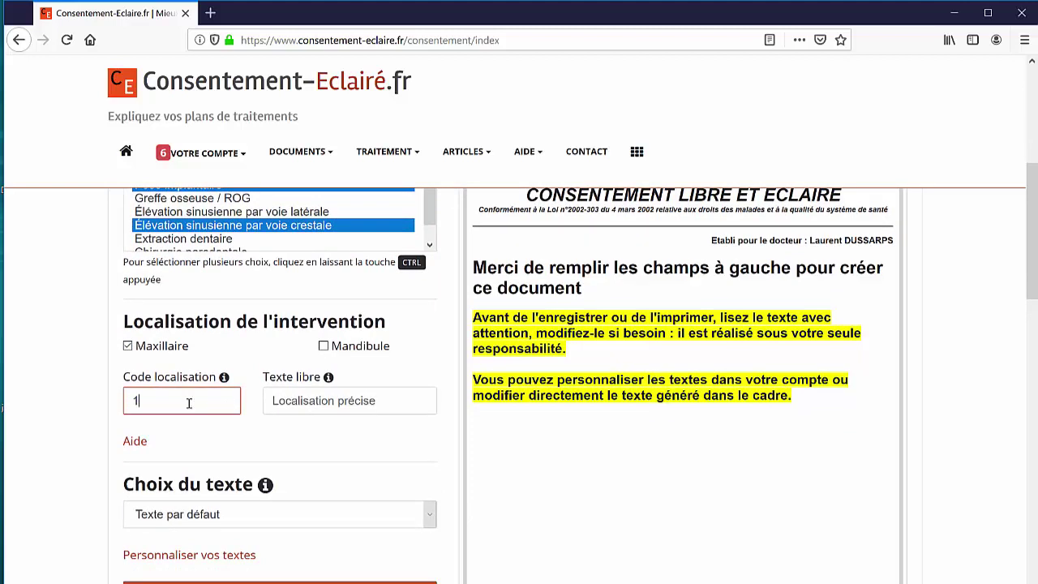
text(6;)
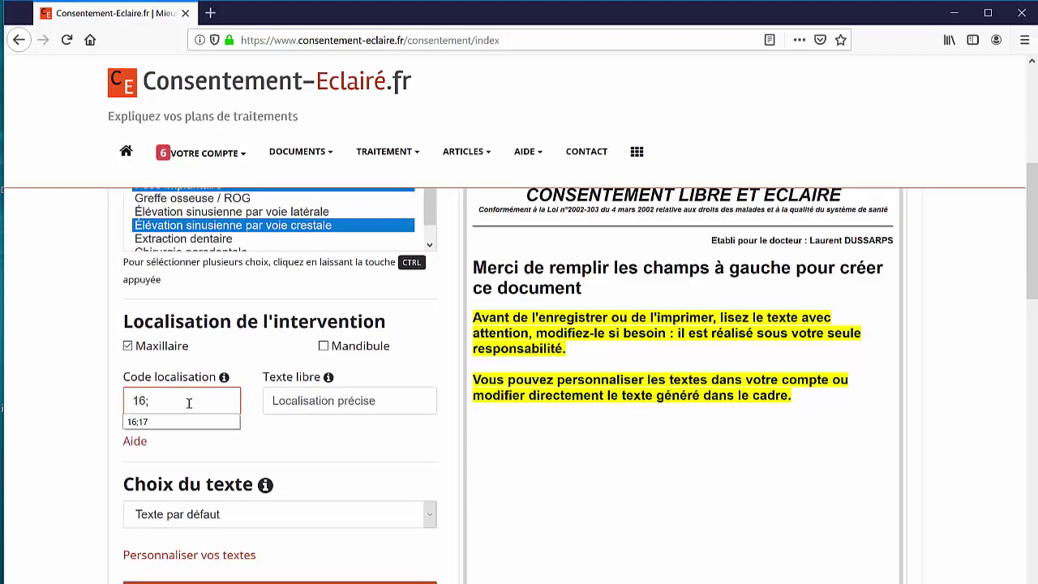
text(17)
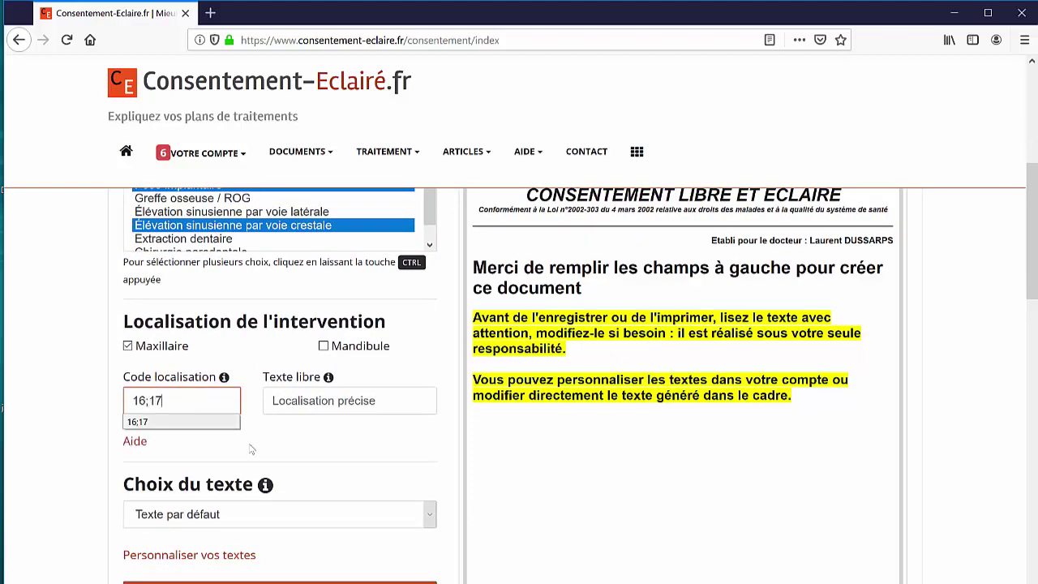
click(309, 445)
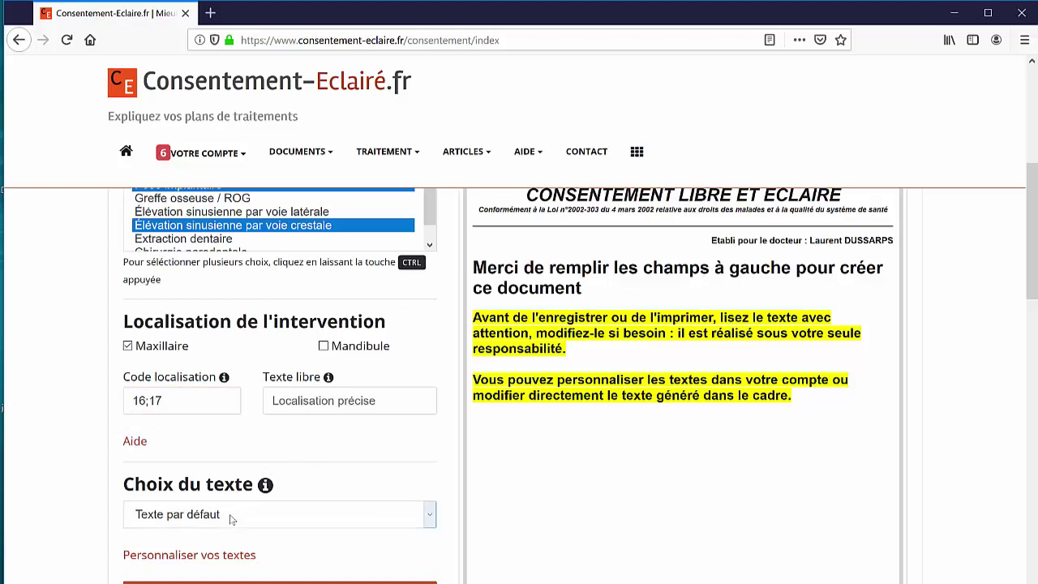
Choose "Texte par défaut" as the consent text and continue to the patient details.
scroll(323, 460, down, 3)
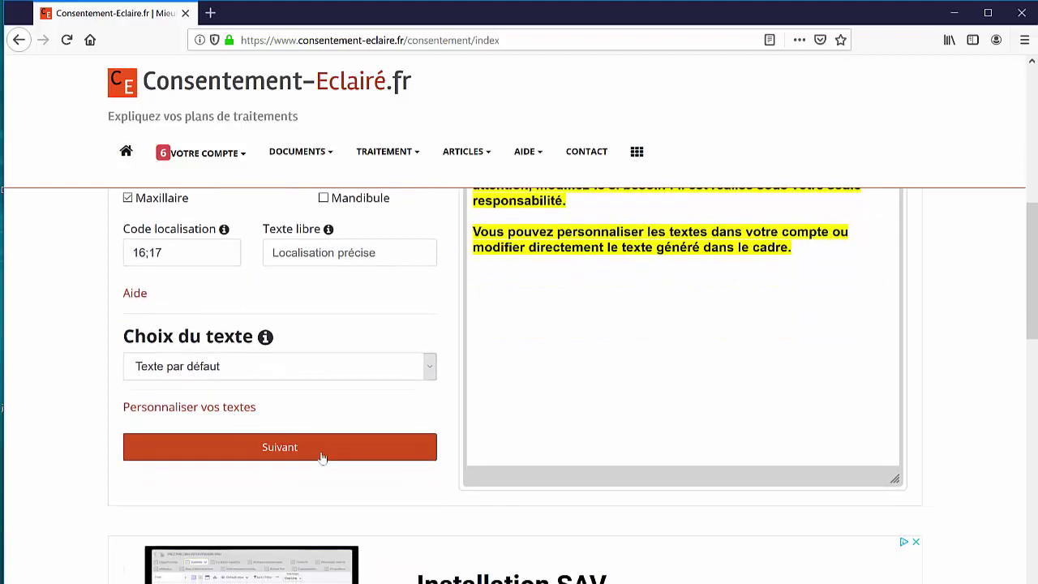
click(242, 368)
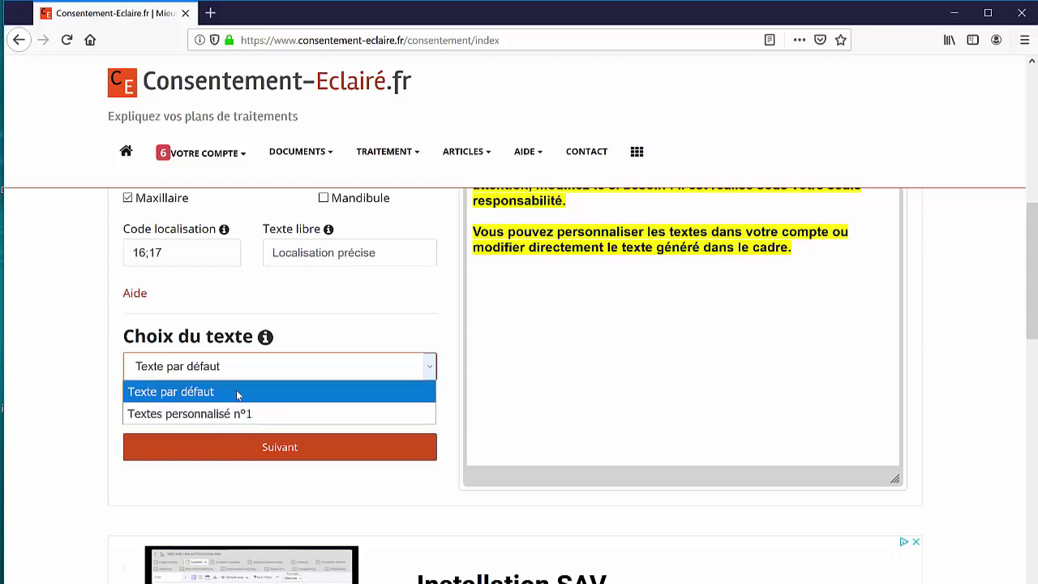
click(237, 392)
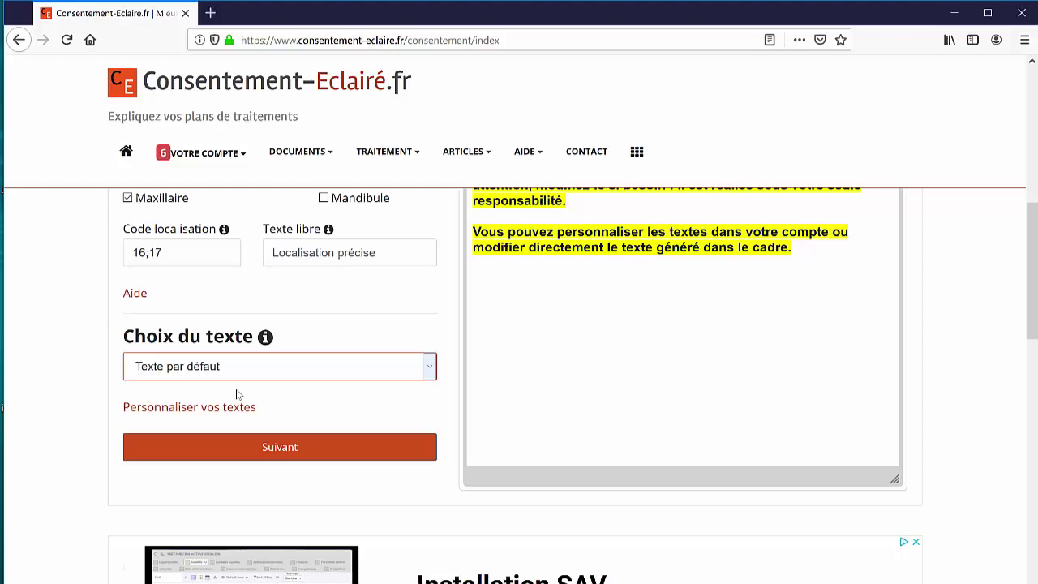
click(279, 447)
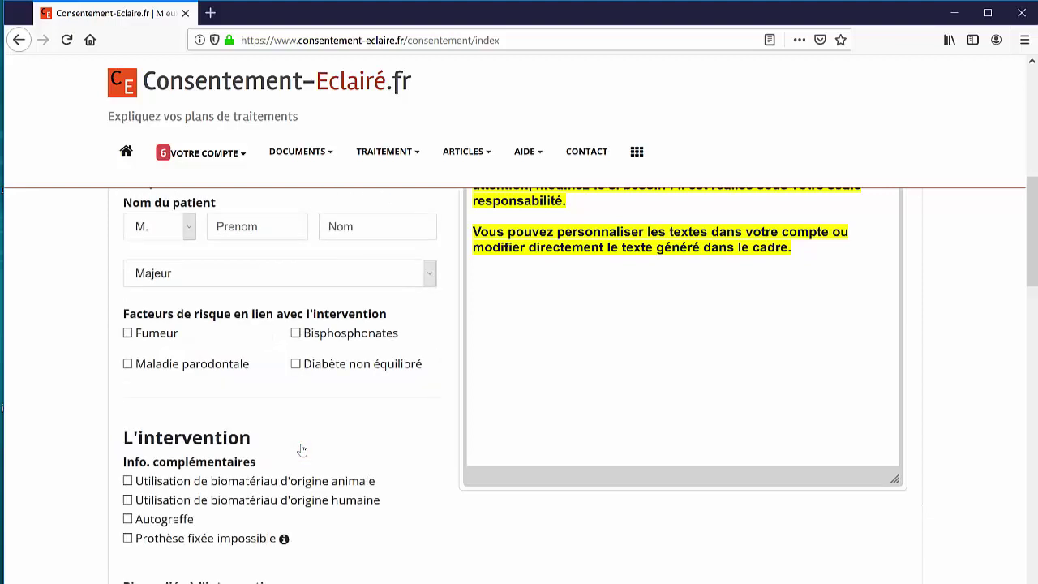
Enter the patient's first and last name and keep the patient's status as Majeur.
click(262, 233)
text(Laurent)
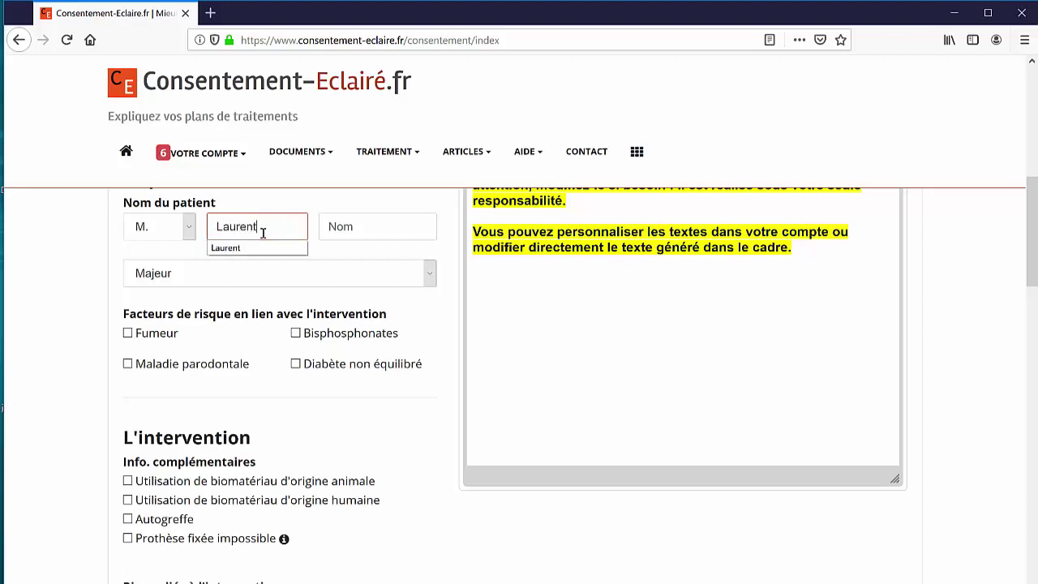
key(Tab)
text(TEST)
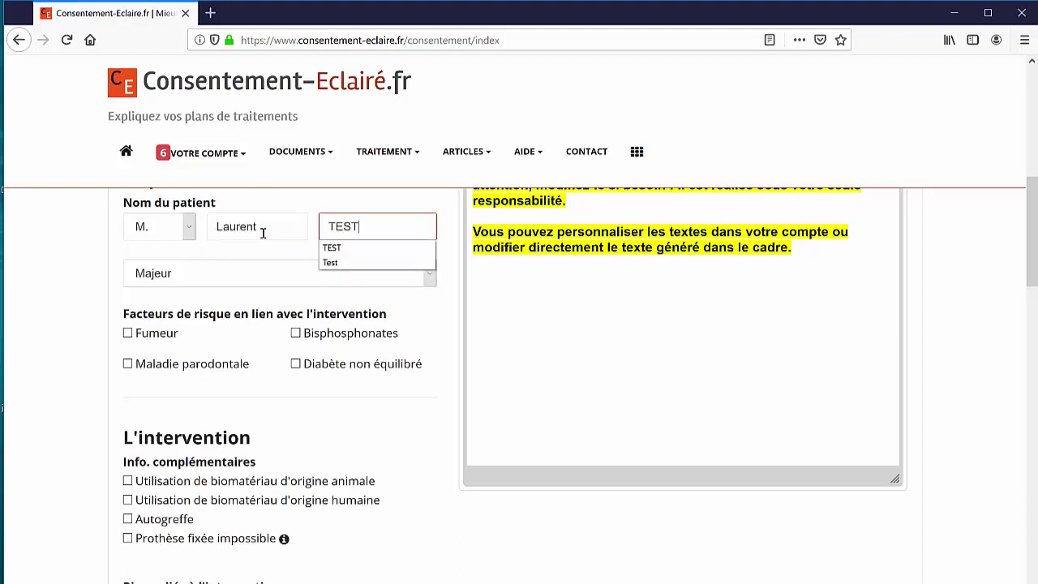
click(247, 276)
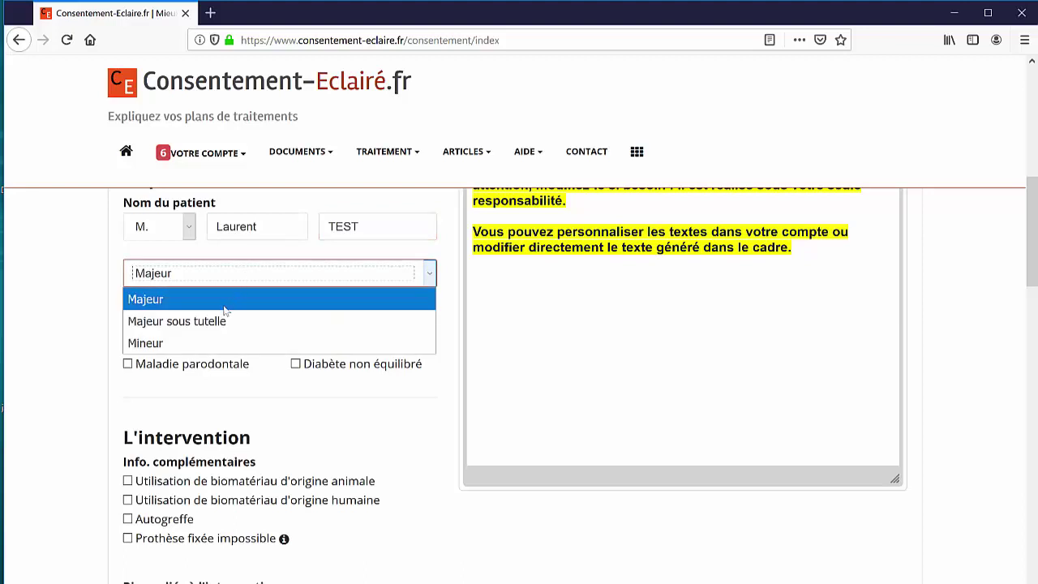
click(343, 430)
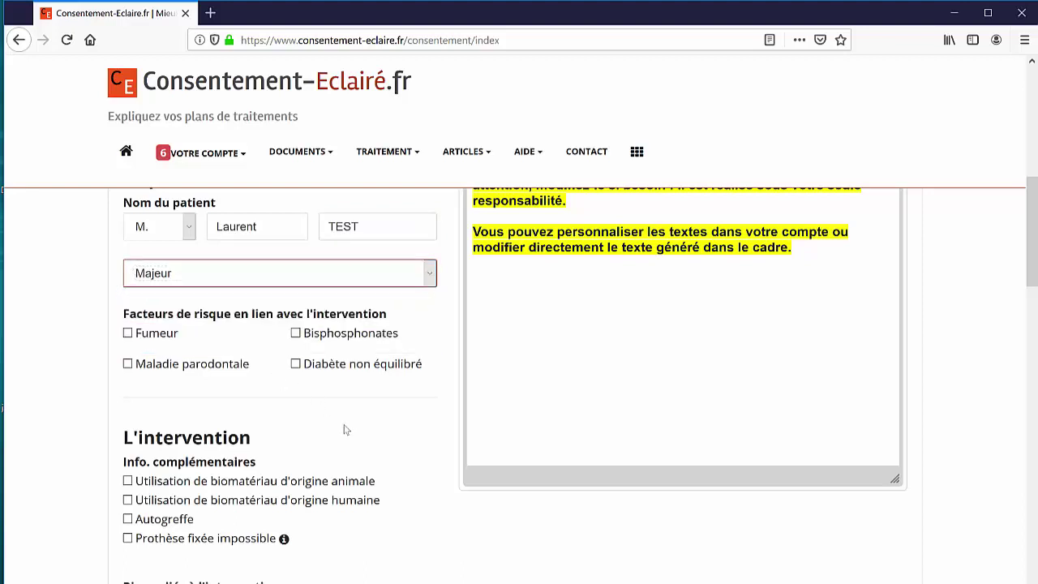
Mark the risk factors Fumeur and Diabète non équilibré, plus the intervention details "Utilisation de biomatériau d'origine humaine" and "Prothèse fixée impossible".
click(128, 334)
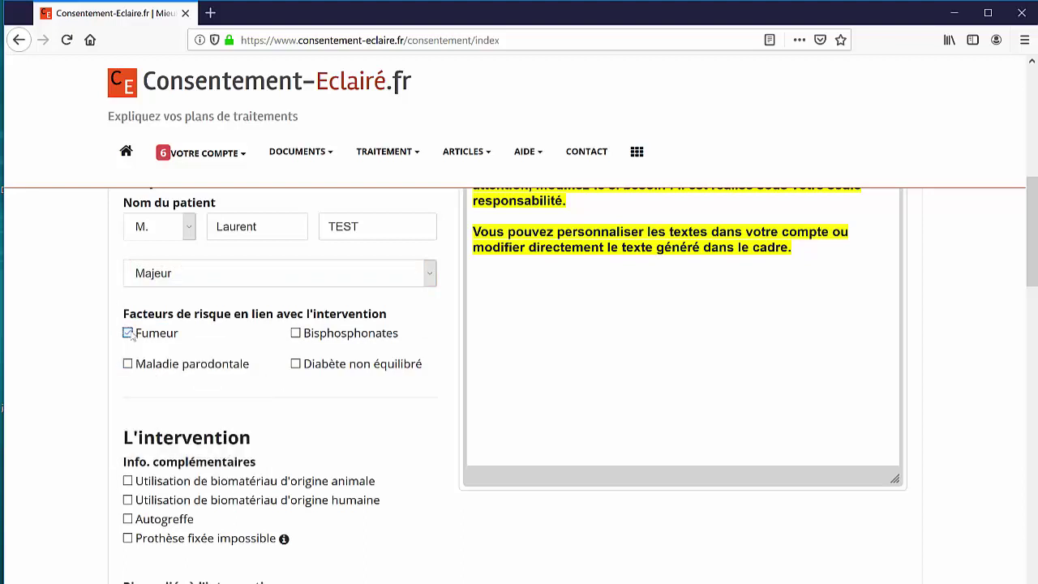
click(296, 365)
scroll(346, 466, down, 4)
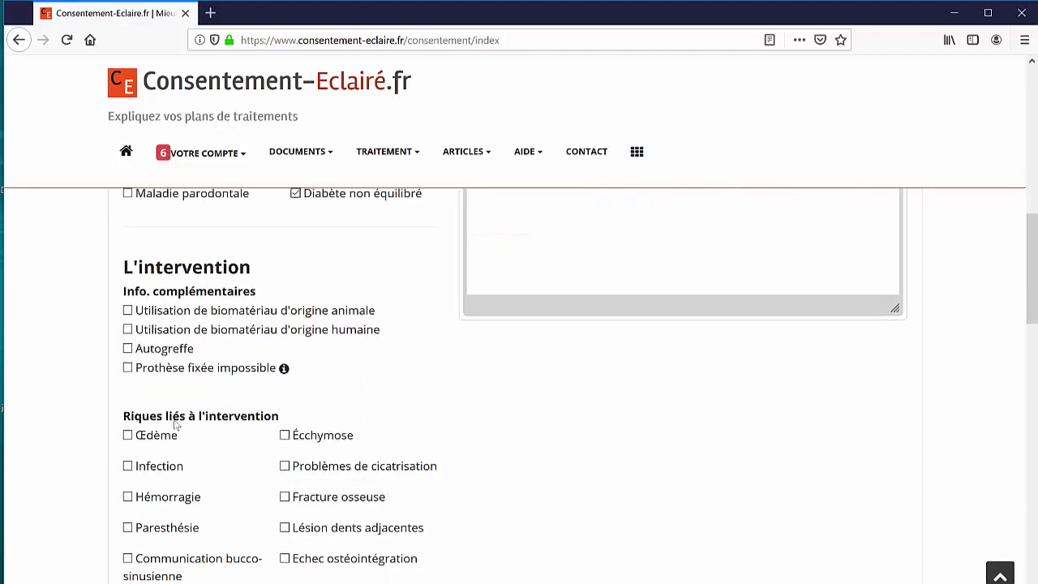
click(128, 369)
click(127, 329)
Mark the intervention risks Œdème, Infection, Hémorragie, Communication bucco-sinusienne, Écchymose and Echec ostéointégration.
scroll(345, 380, down, 1)
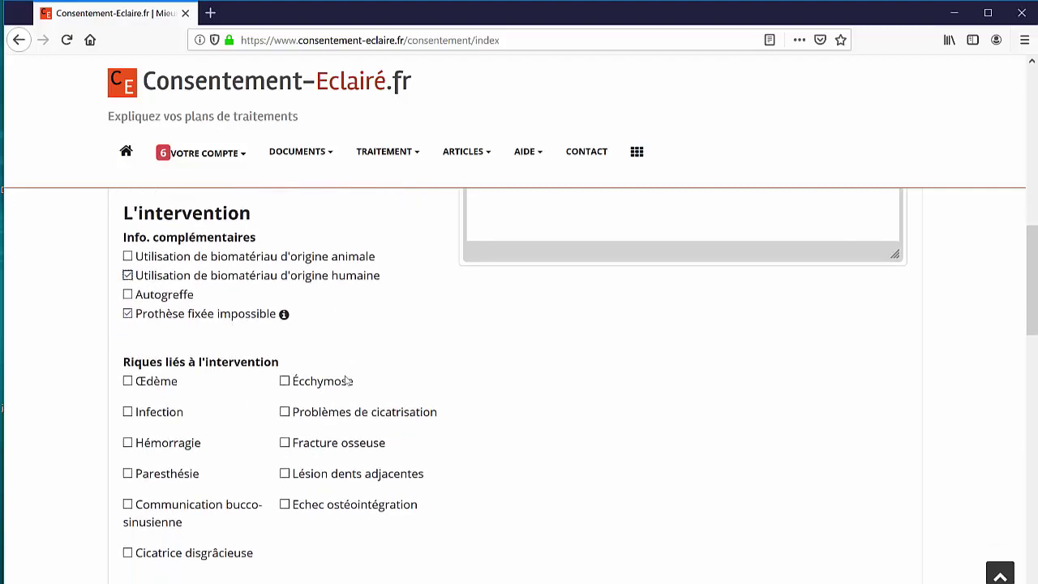
click(128, 381)
click(285, 504)
click(167, 508)
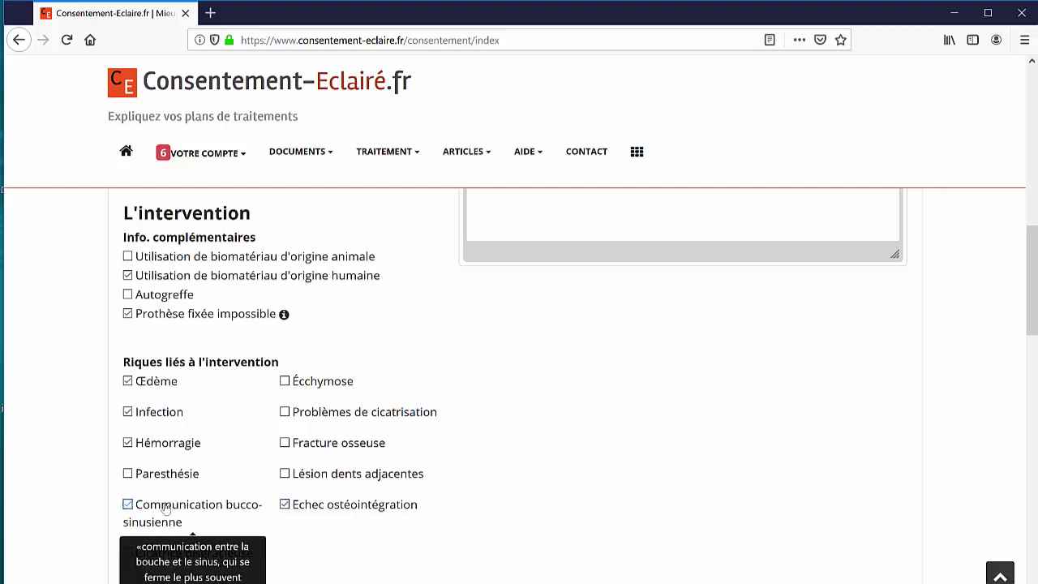
click(304, 382)
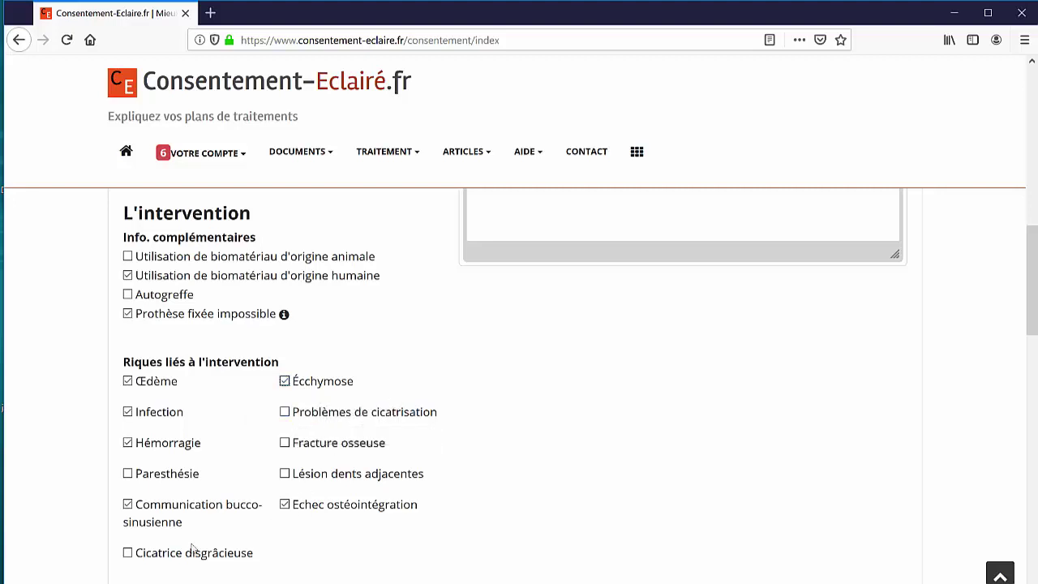
Accept the terms of use and create the consent document.
scroll(193, 550, down, 3)
click(127, 384)
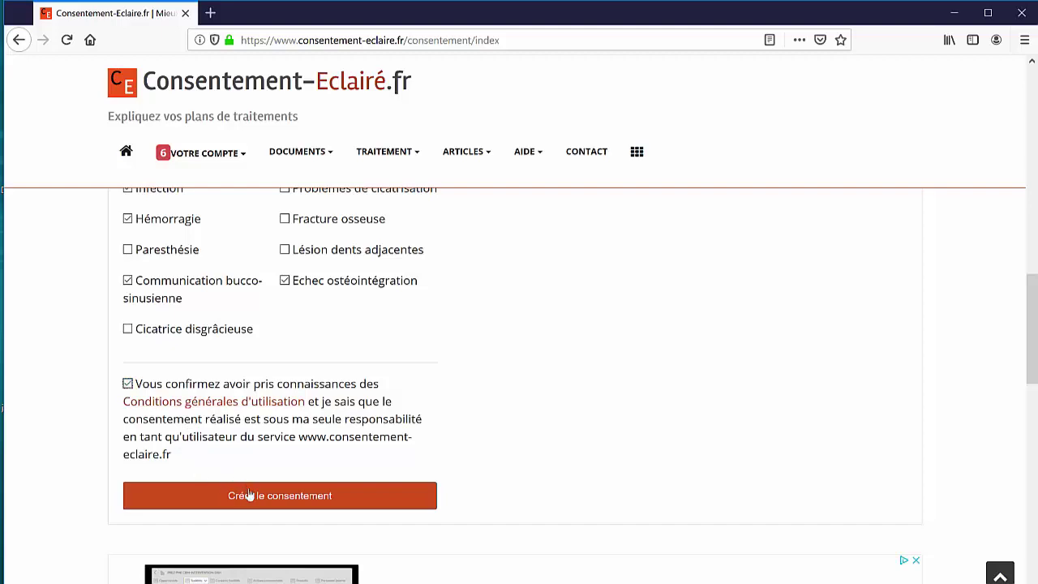
click(254, 495)
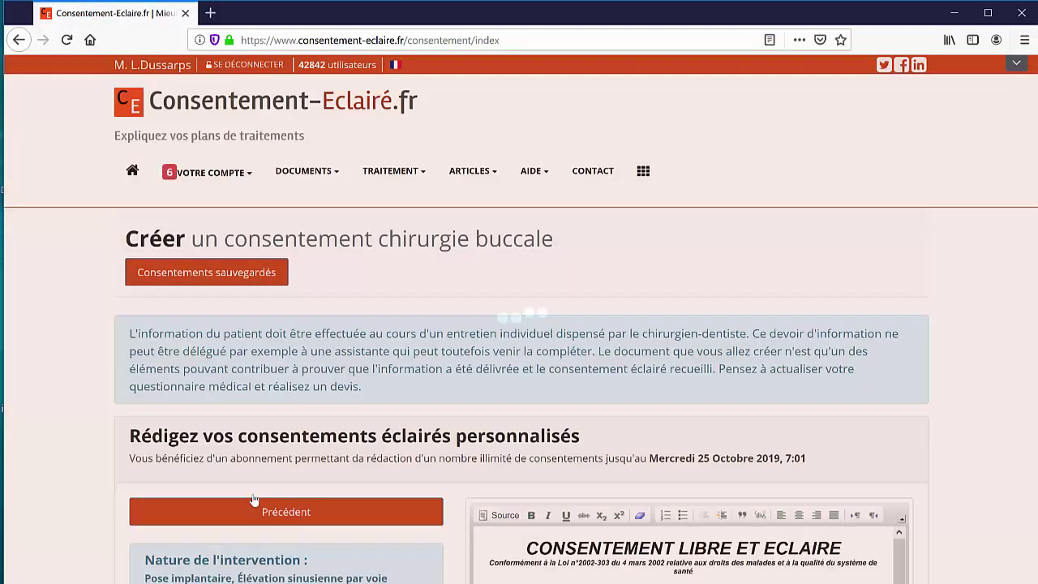
Review the generated consent text, checking the planned intervention and location, the listed surgical risks and the anaesthesia risk paragraph.
scroll(558, 567, down, 6)
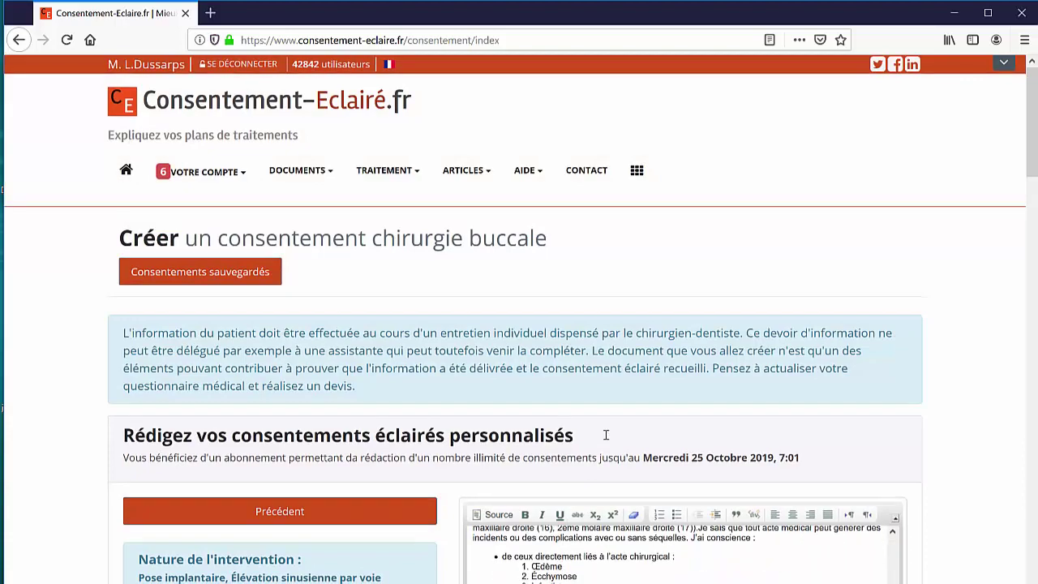
scroll(605, 433, down, 5)
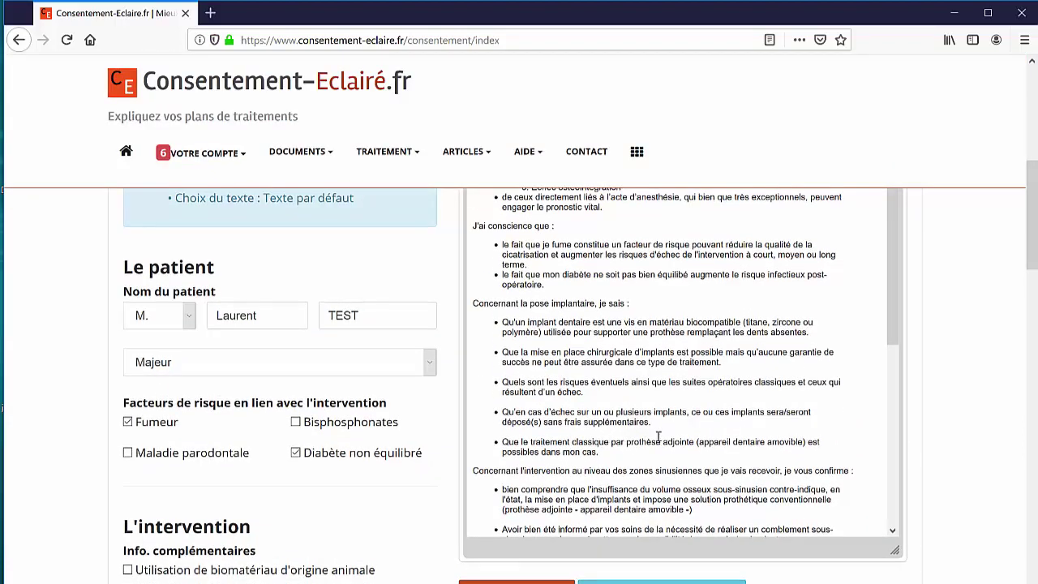
scroll(946, 285, up, 2)
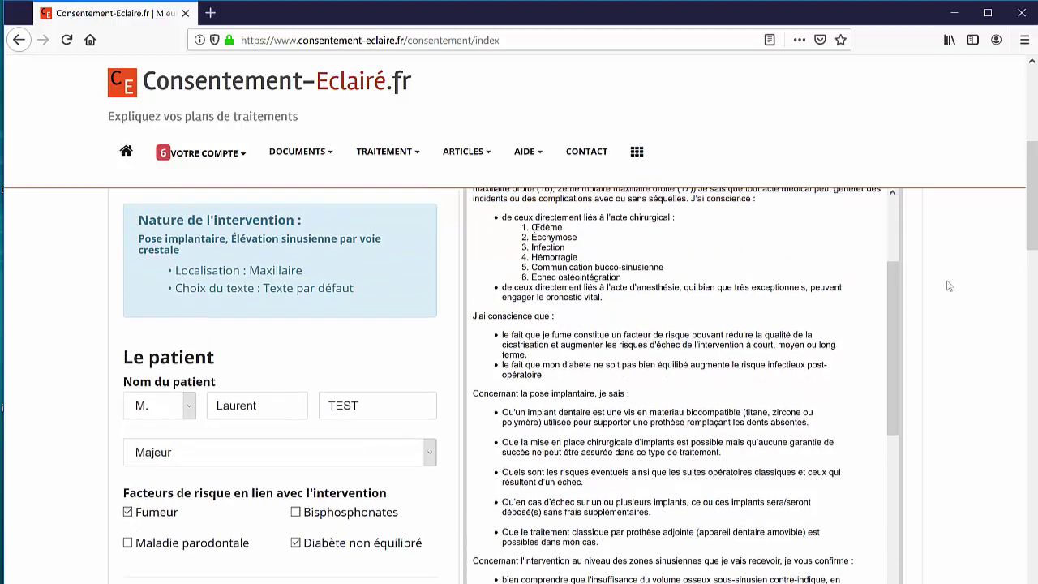
drag(892, 315, 890, 246)
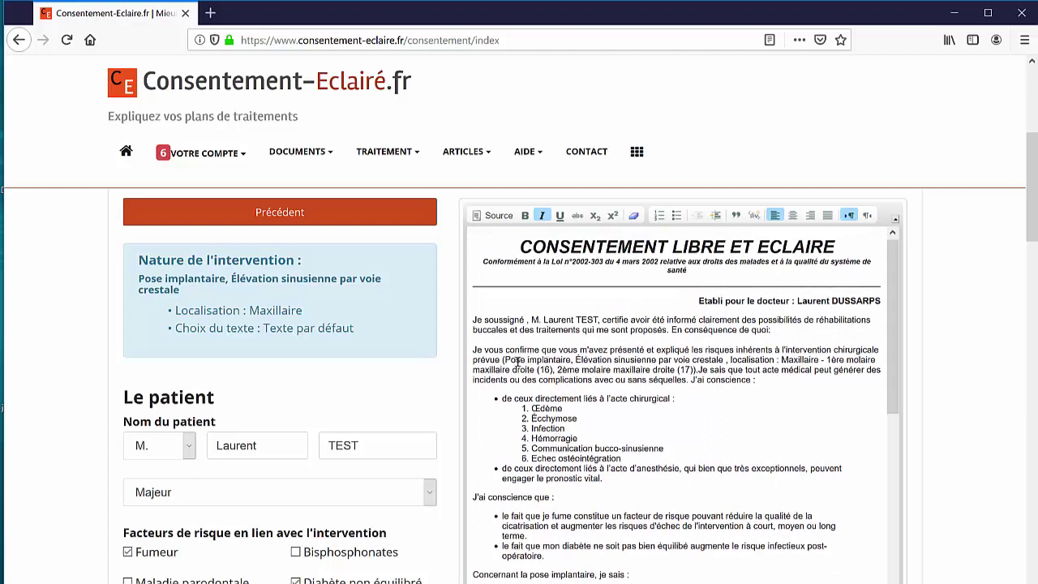
drag(507, 361, 699, 370)
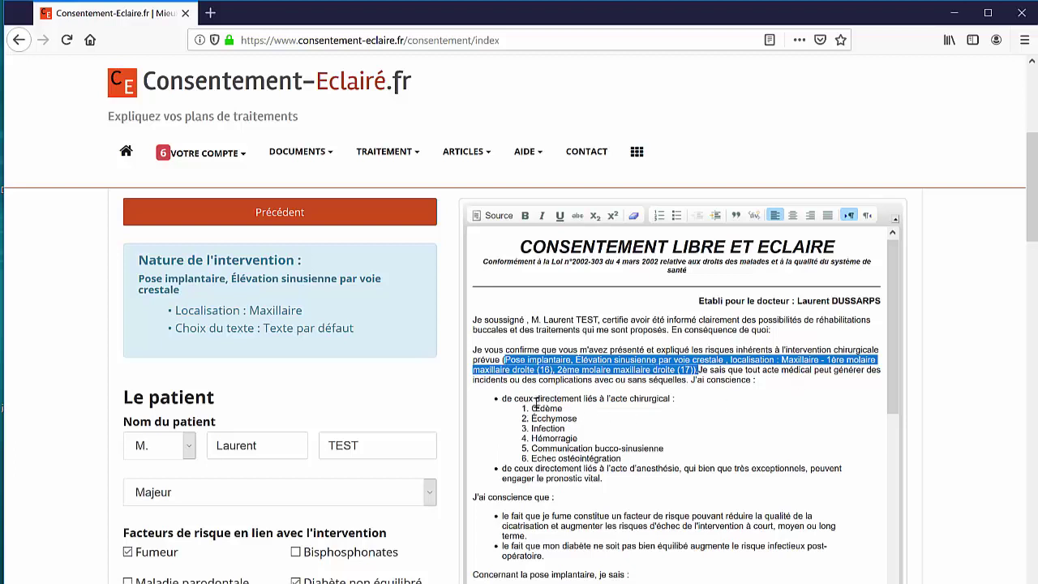
drag(532, 408, 638, 457)
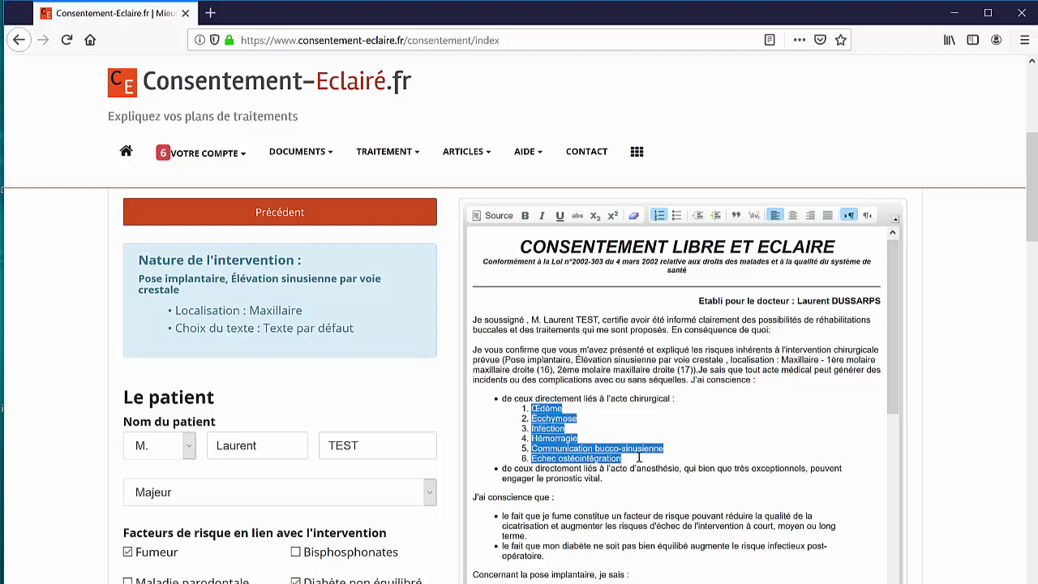
click(627, 484)
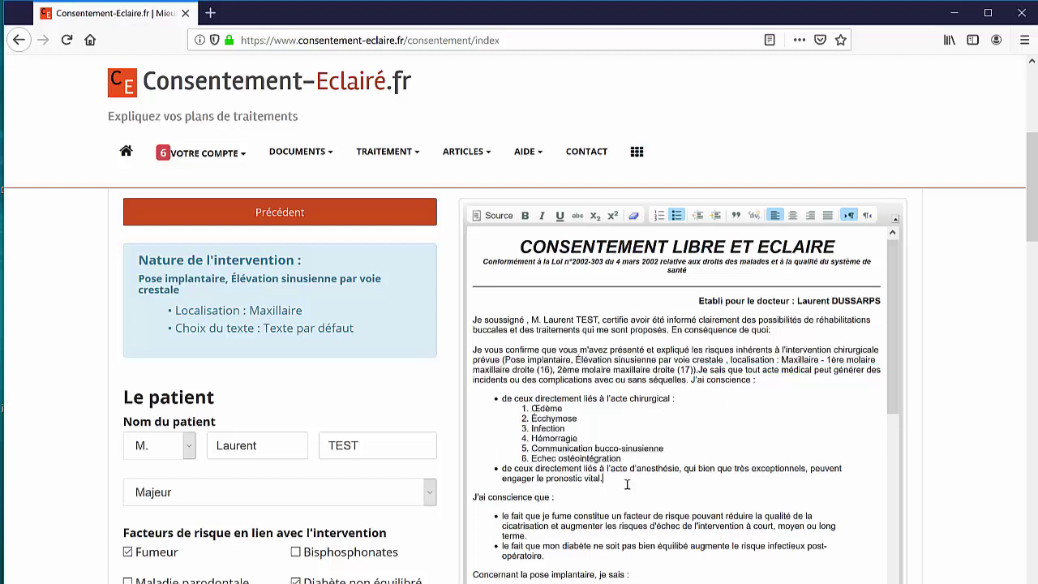
drag(626, 484, 503, 468)
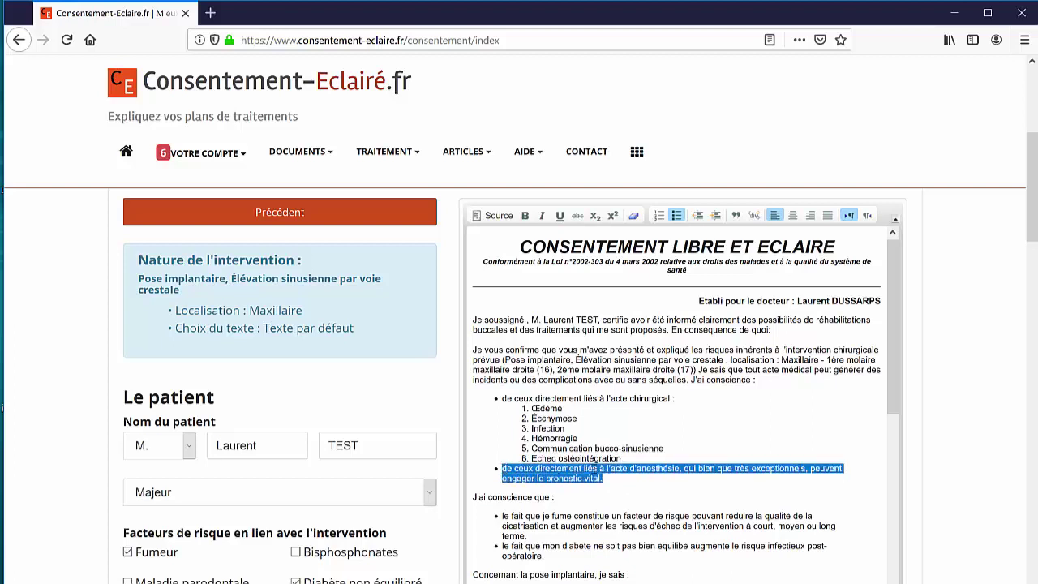
Review the consent text's smoking and diabetes risk statements and the section on implant placement.
click(641, 491)
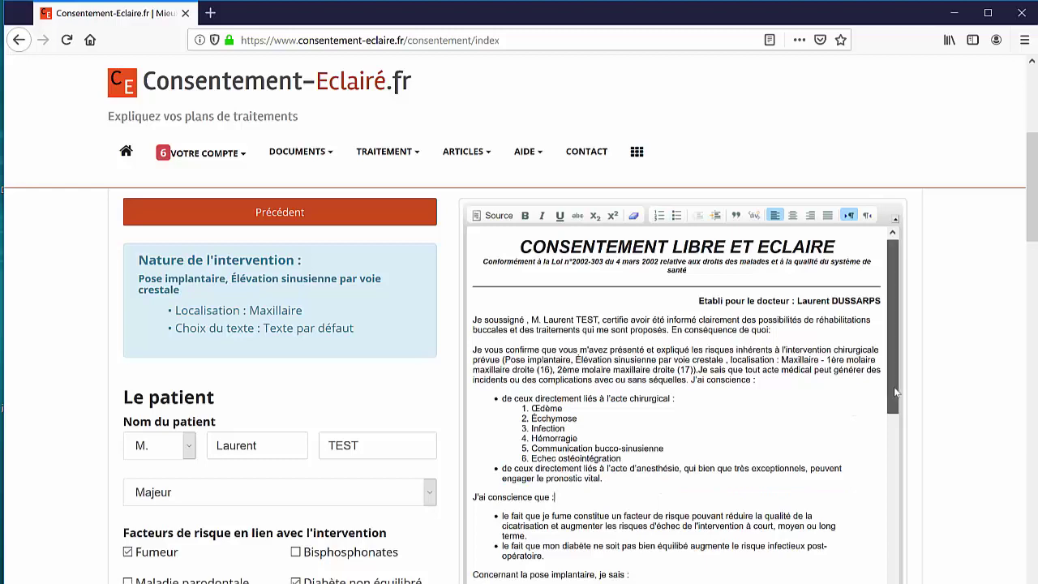
drag(894, 386, 897, 432)
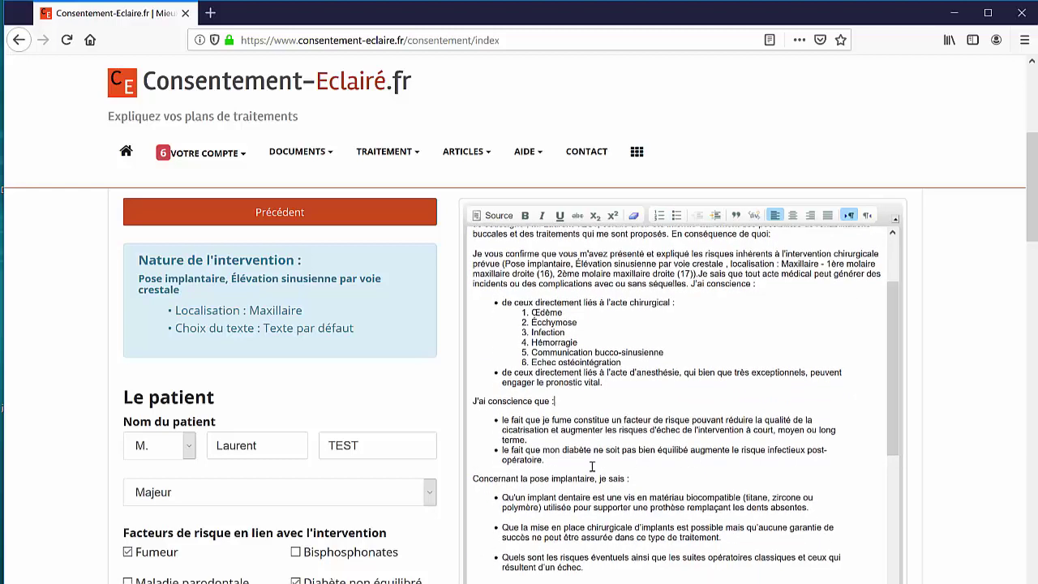
drag(567, 464, 489, 420)
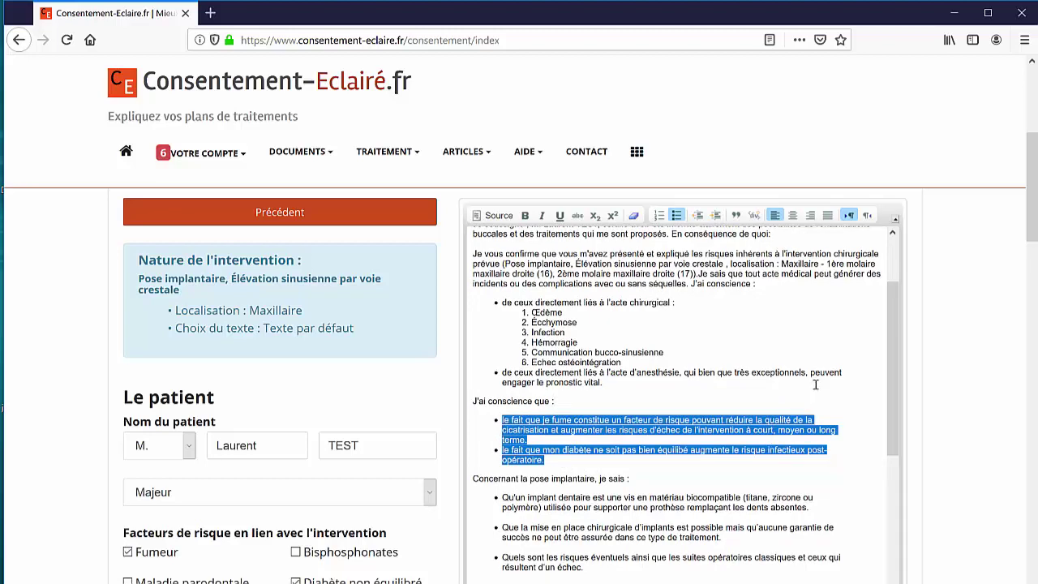
drag(889, 332, 892, 399)
drag(620, 499, 485, 380)
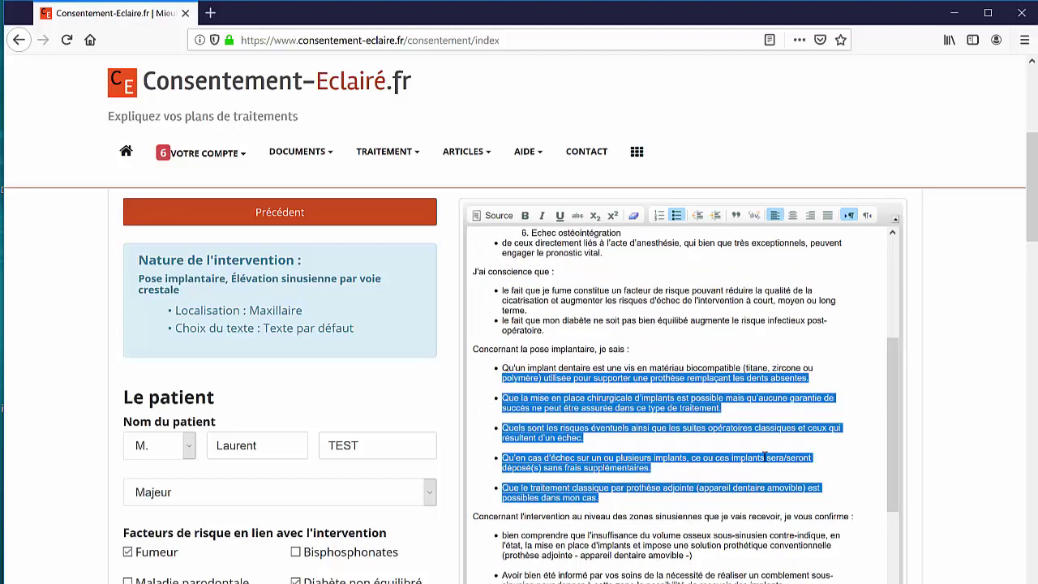
Review the consent text's sinus intervention commitments, the human-origin biomaterial paragraph and the closing statements down to the signature line.
drag(896, 351, 900, 423)
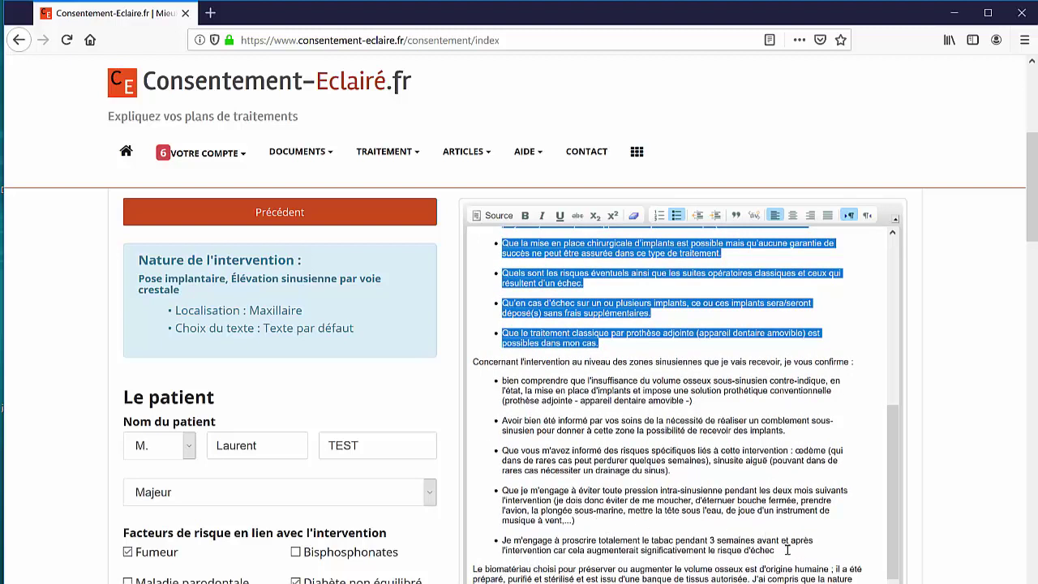
drag(786, 550, 488, 377)
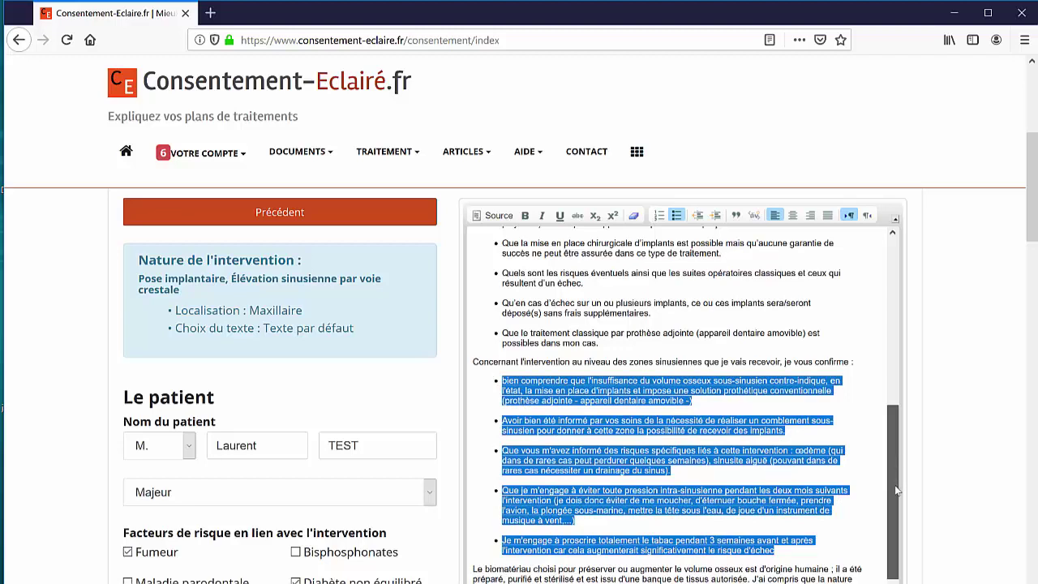
scroll(892, 471, down, 1)
scroll(897, 498, down, 3)
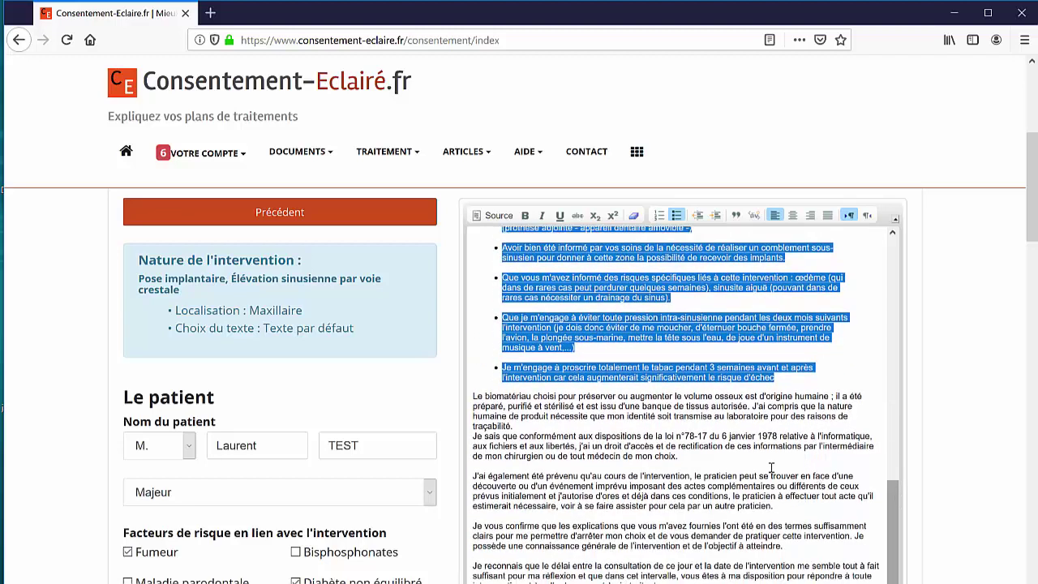
drag(476, 394, 627, 462)
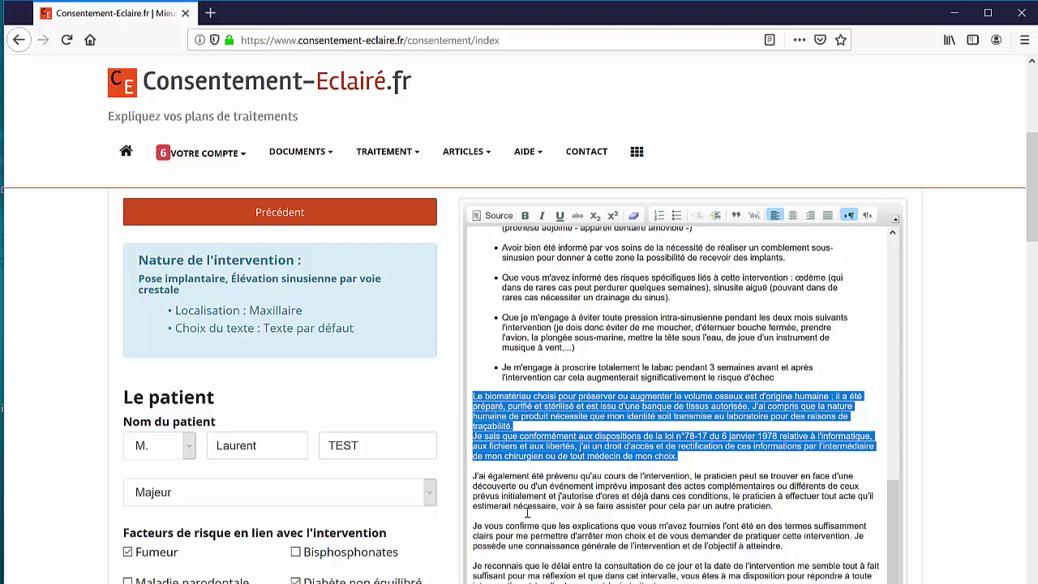
scroll(527, 513, down, 3)
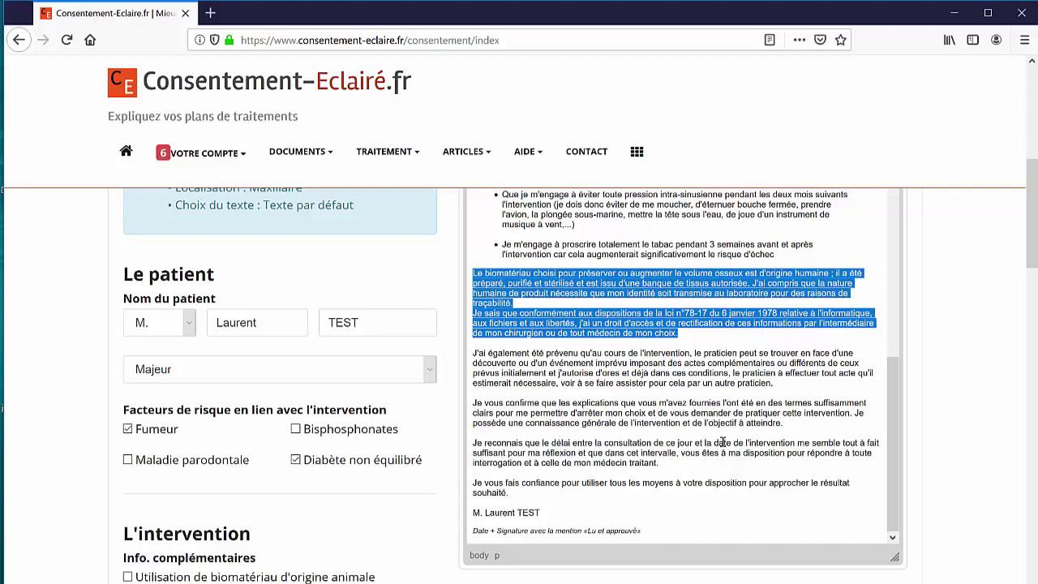
Create the PDF file of the consent and look through both of its pages.
scroll(697, 450, down, 3)
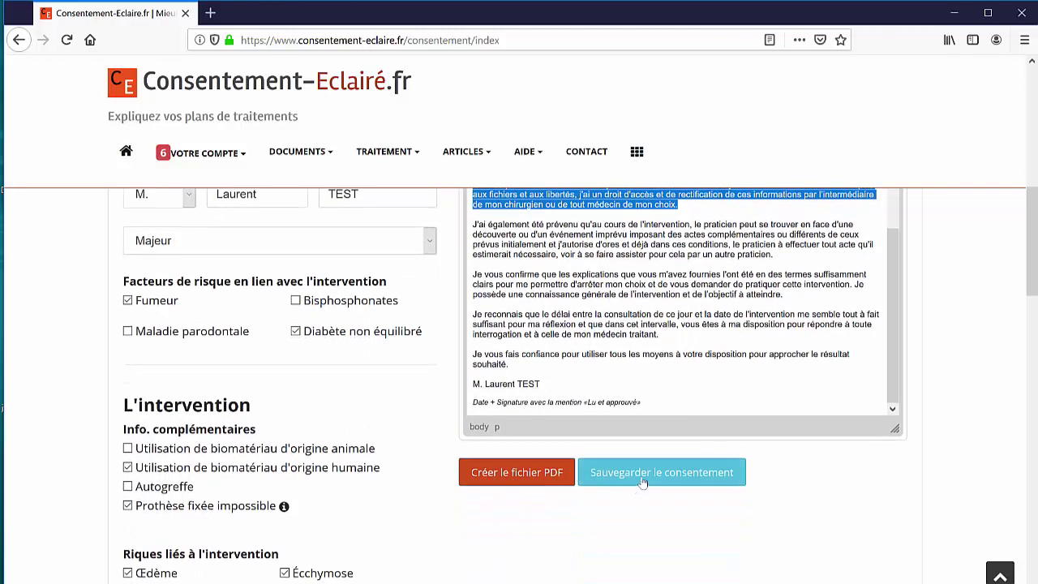
click(516, 473)
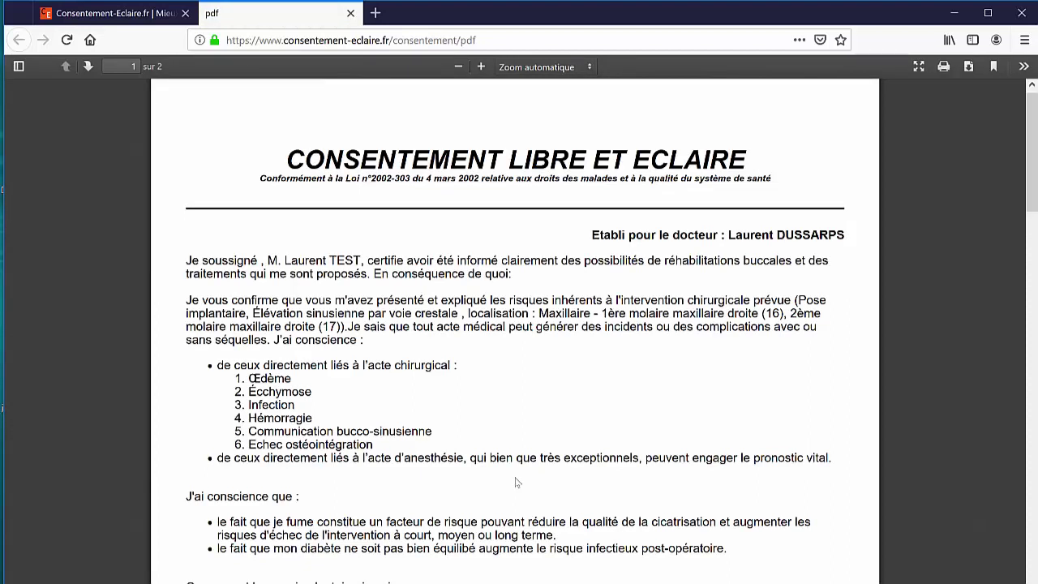
scroll(516, 482, down, 10)
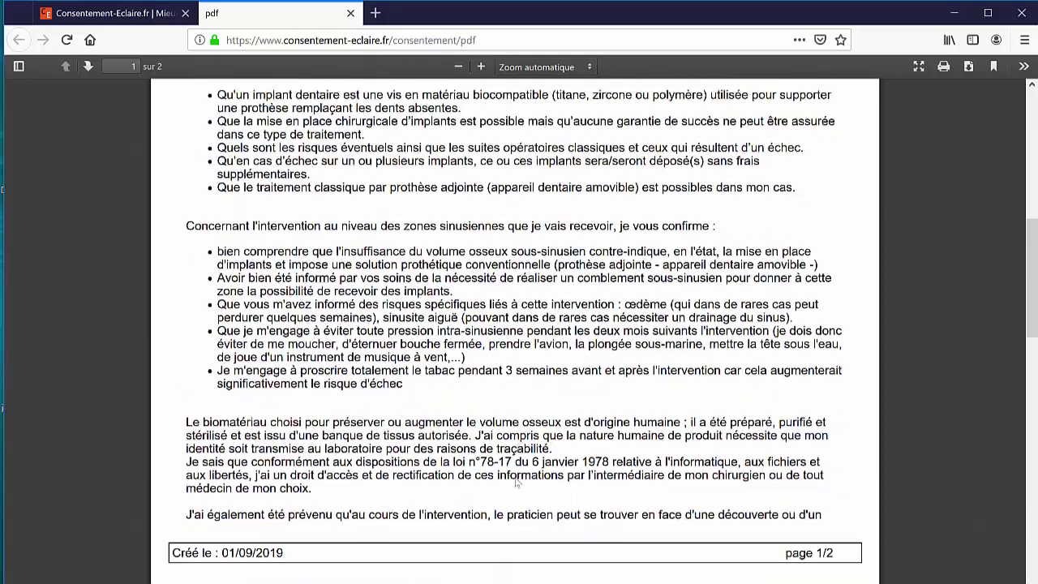
scroll(515, 483, down, 6)
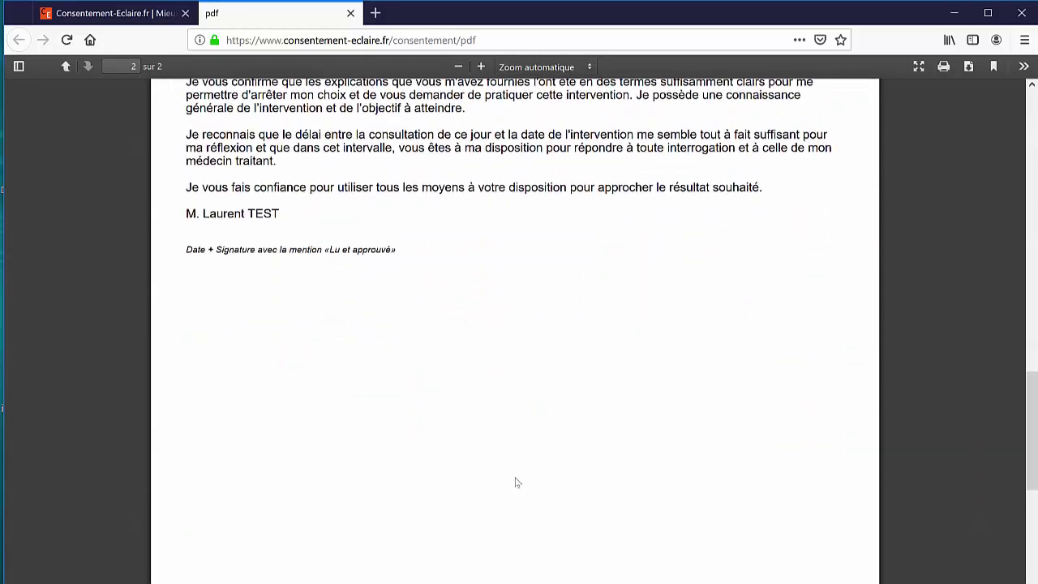
scroll(516, 482, up, 5)
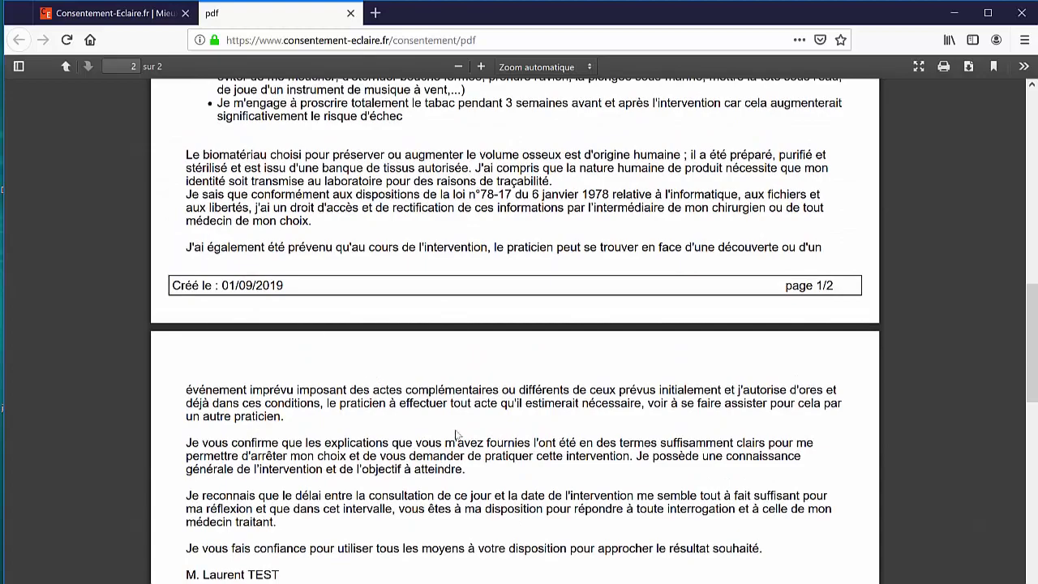
scroll(513, 490, down, 10)
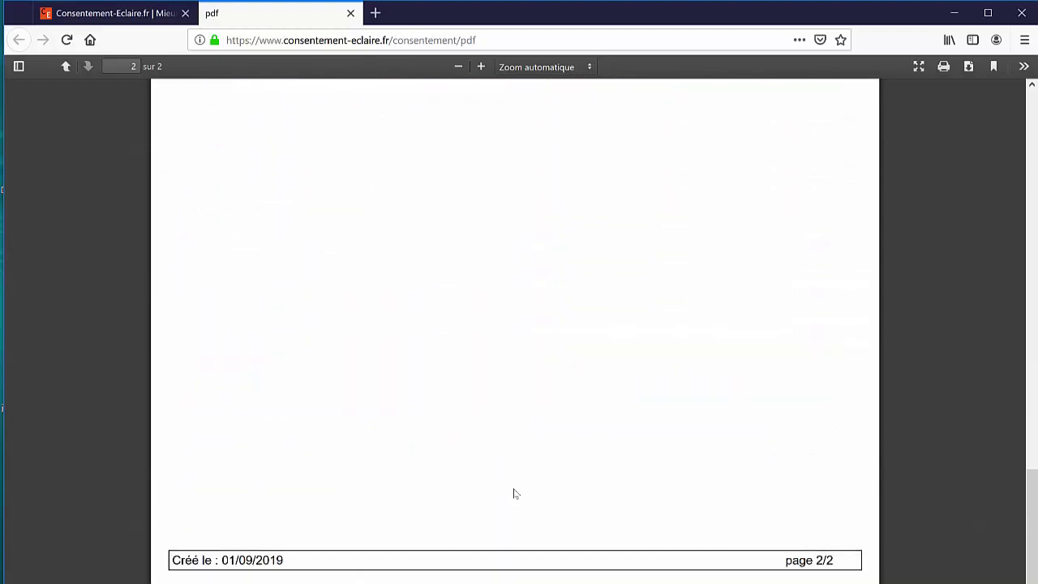
scroll(514, 493, up, 15)
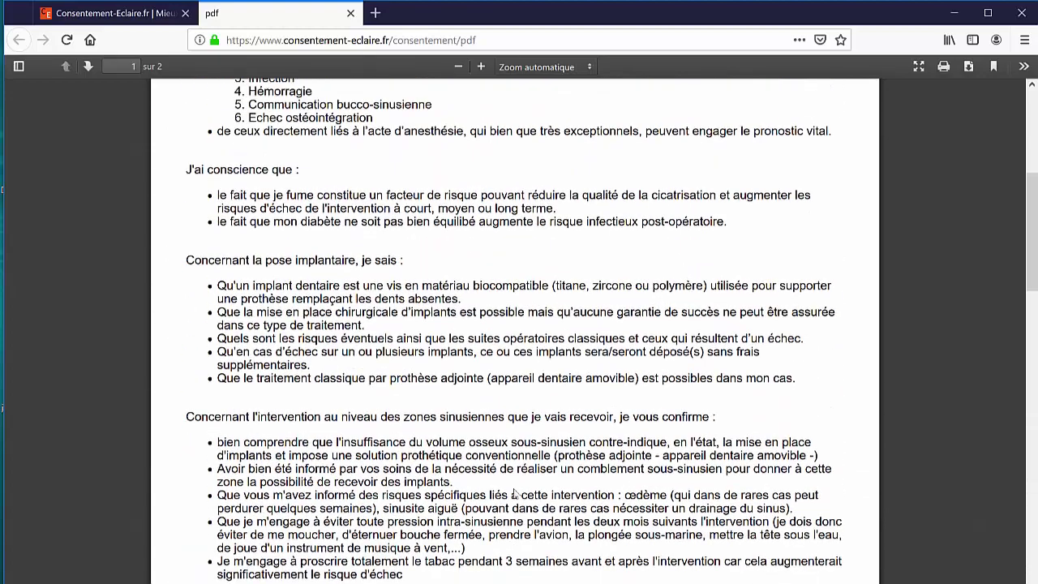